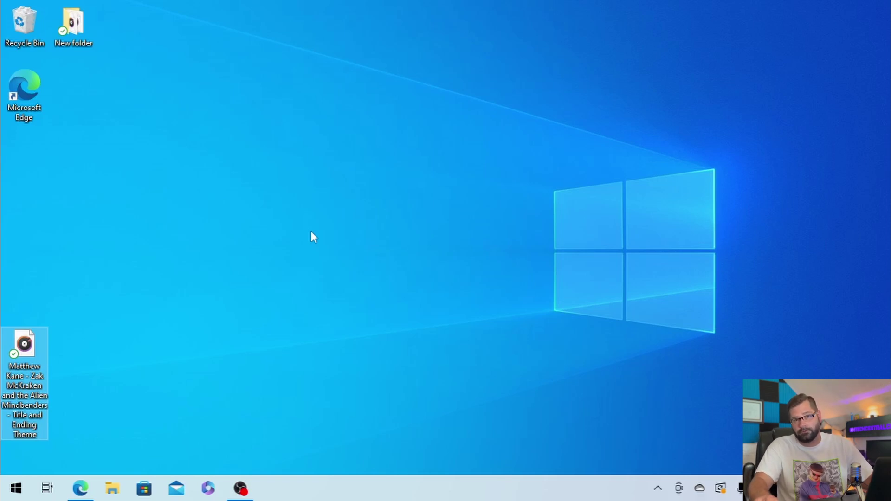
Switch to iTunes and add the Zak McKraken song file from the desktop to its music library
left_click(311, 232)
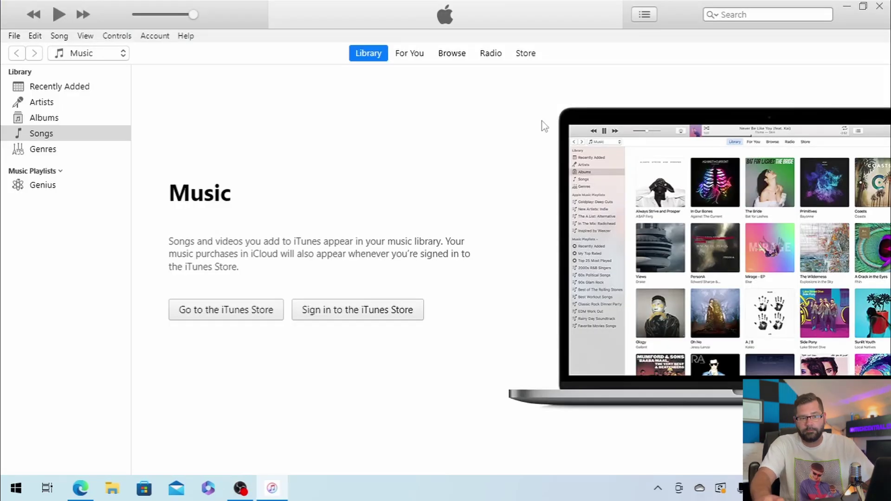
left_click(864, 6)
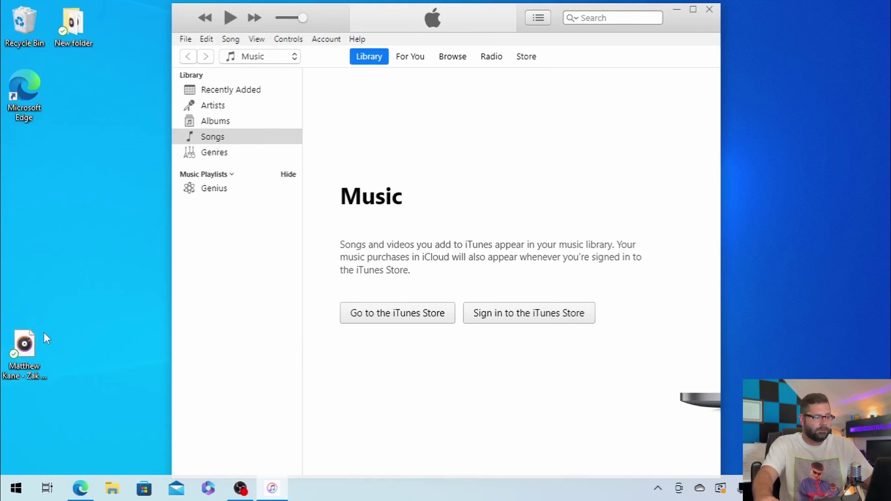
left_click_drag(39, 349, 428, 156)
double_click(315, 14)
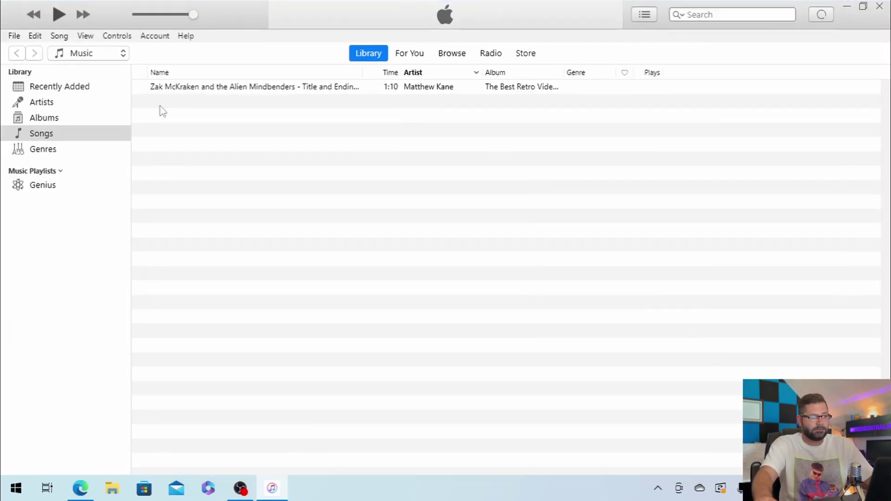
Enable the start and stop times in the Zak McKraken song's info options and set the start to 0:07
right_click(209, 91)
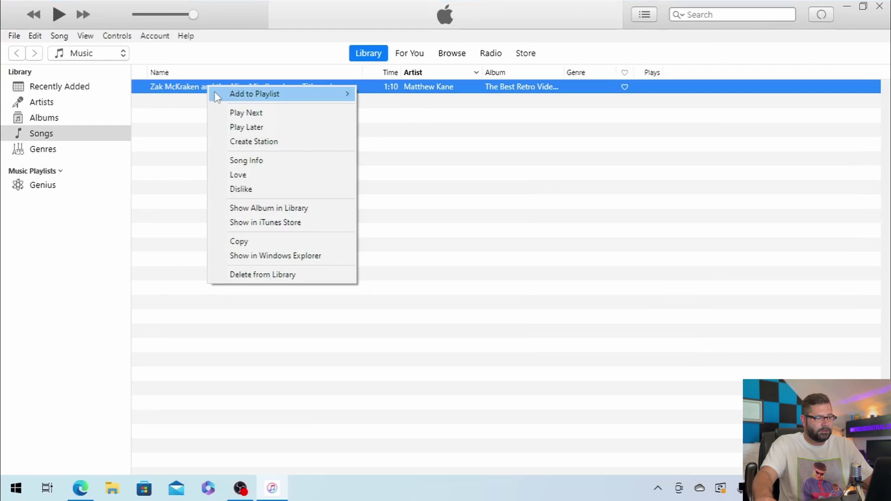
left_click(253, 162)
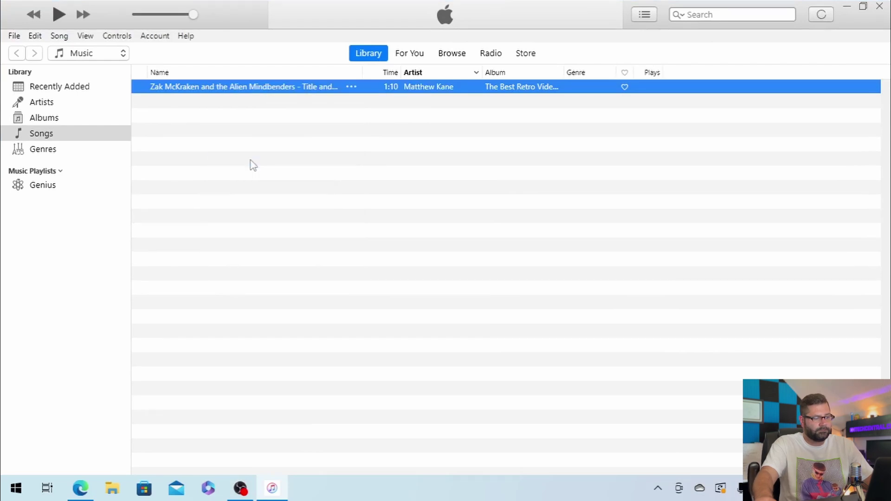
left_click(467, 116)
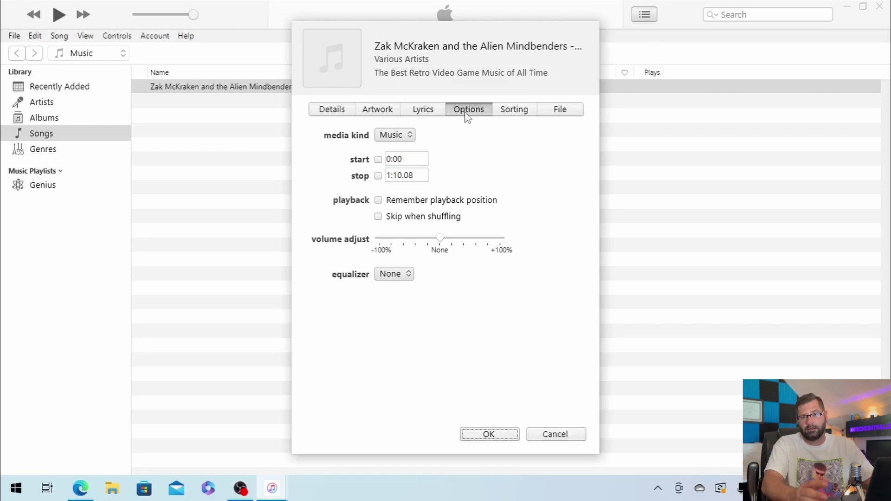
left_click(379, 161)
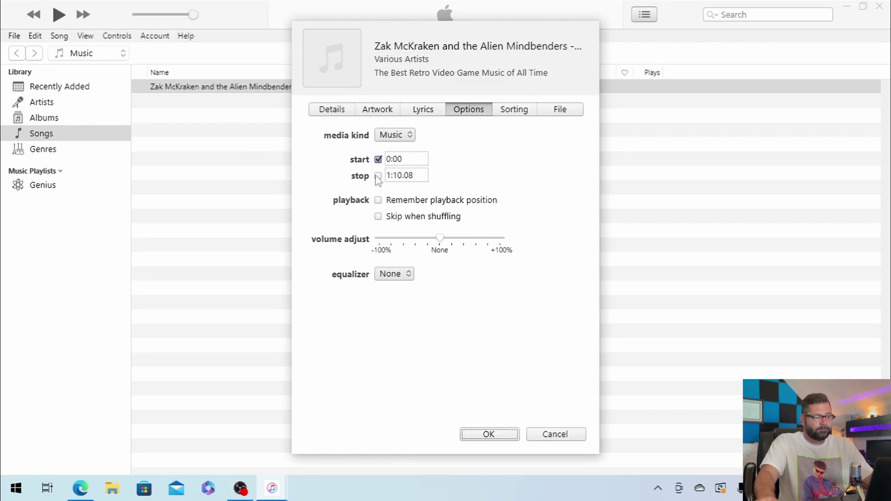
left_click(379, 176)
left_click(415, 158)
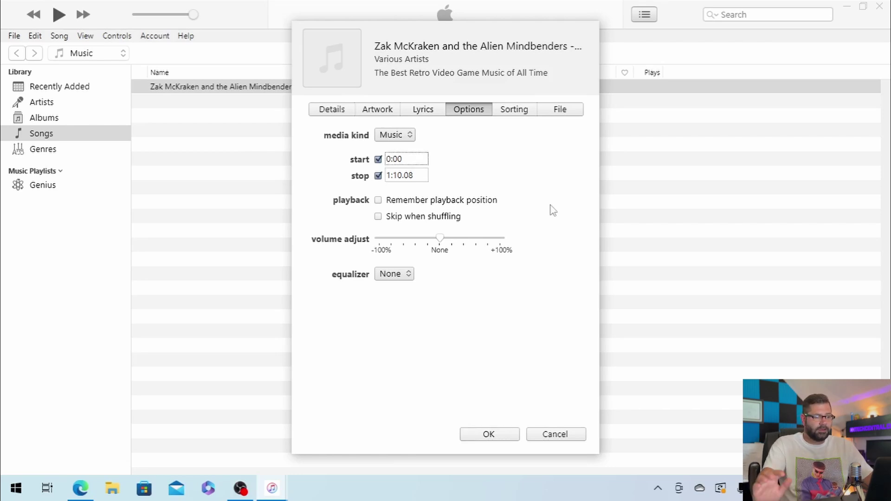
key("BackSpace")
type("7")
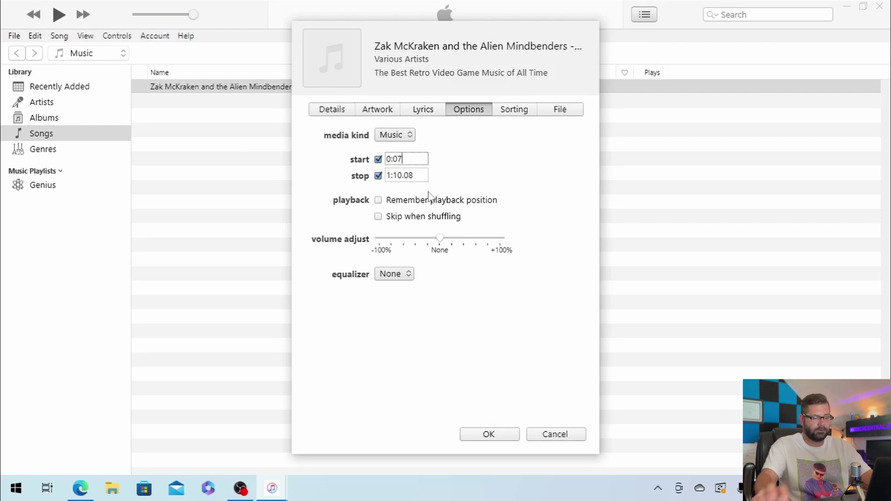
Set the song's stop time to 0:27 and save the song options
key("Tab")
key("BackSpace")
key("BackSpace")
key("BackSpace")
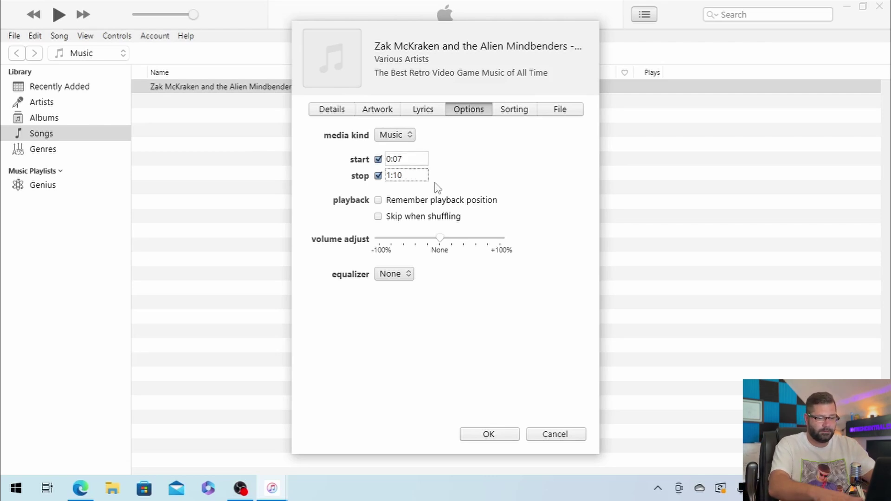
key("BackSpace")
key("BackSpace")
key("BackSpace")
key("BackSpace")
type("0:27")
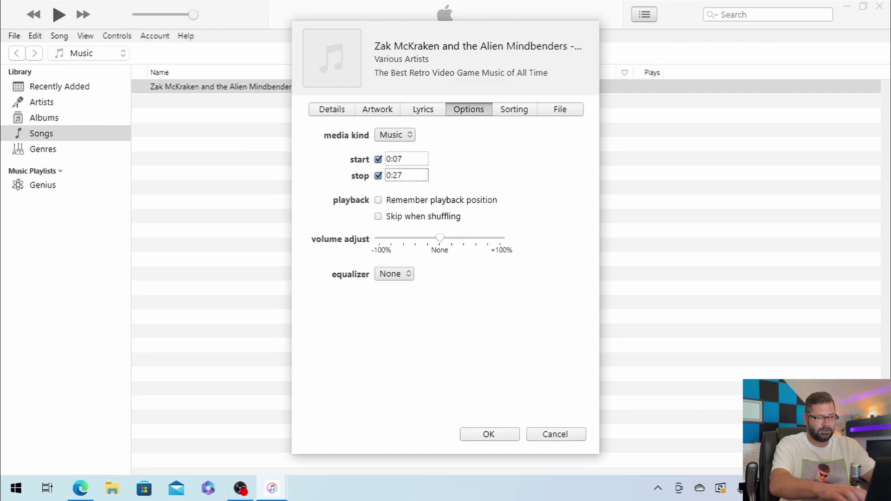
left_click(489, 434)
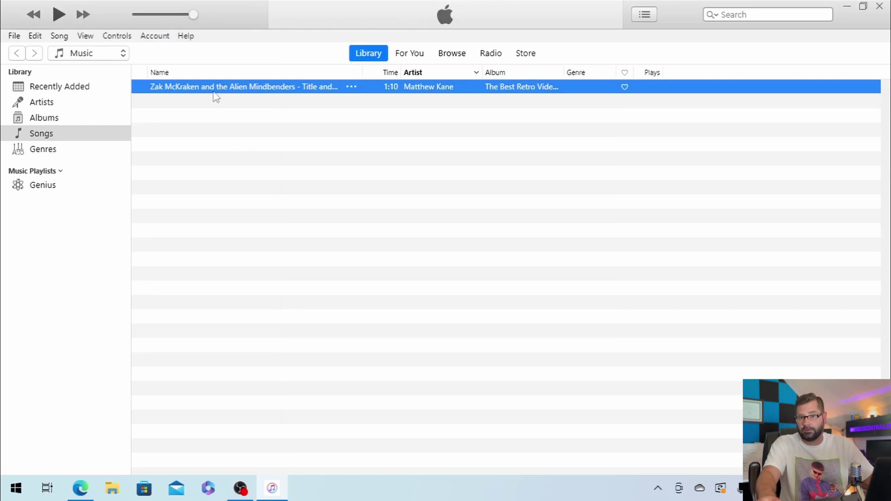
Create an AAC version of the trimmed song and select the new shortened copy in the library
left_click(14, 36)
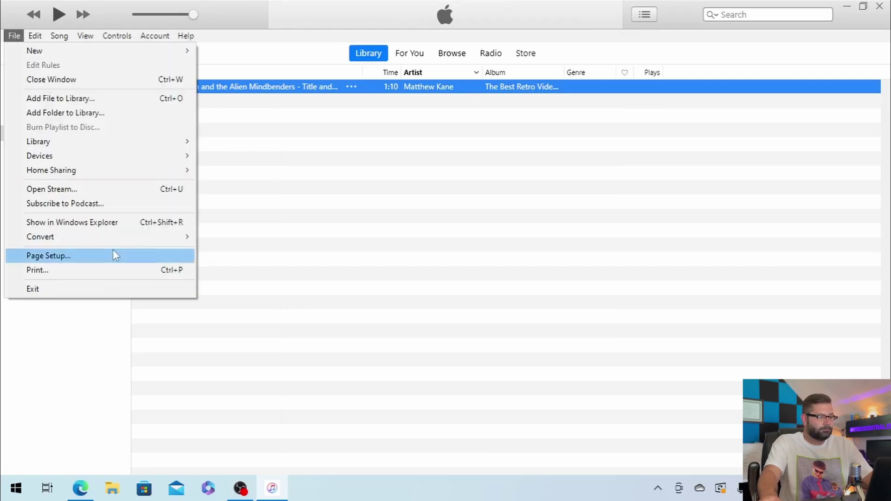
mouse_move(113, 239)
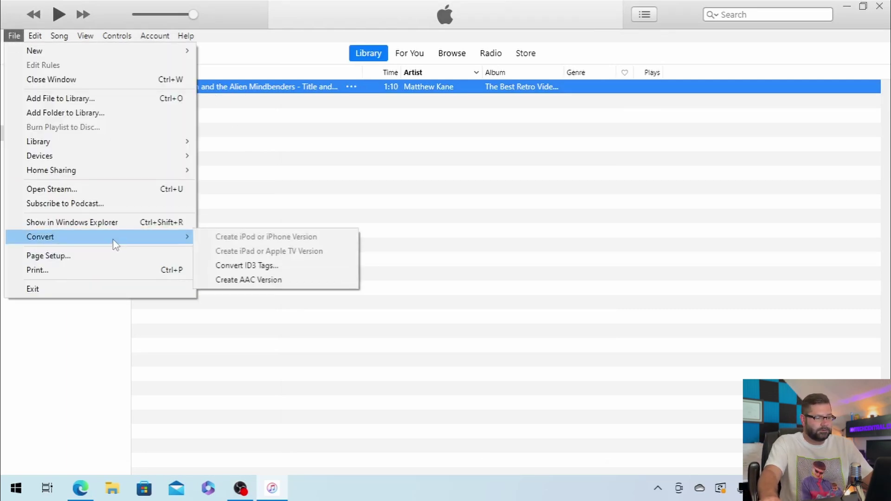
left_click(288, 281)
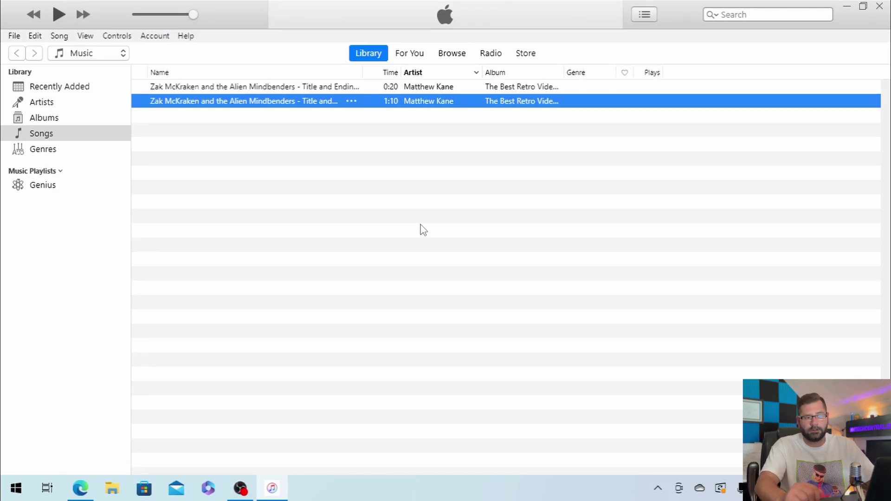
left_click(271, 88)
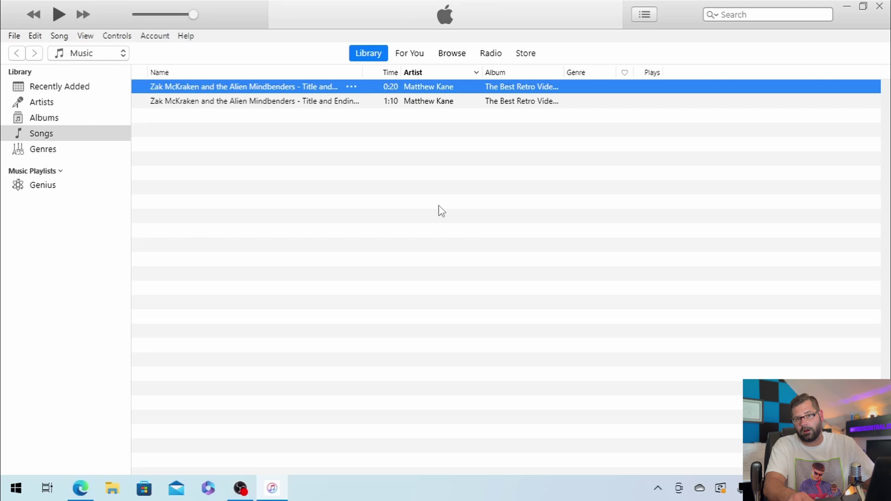
In File Explorer, open the album folder "The Best Retro Video Game Music of All T" under Music, iTunes, iTunes Media, Music, Various Artists
left_click(116, 493)
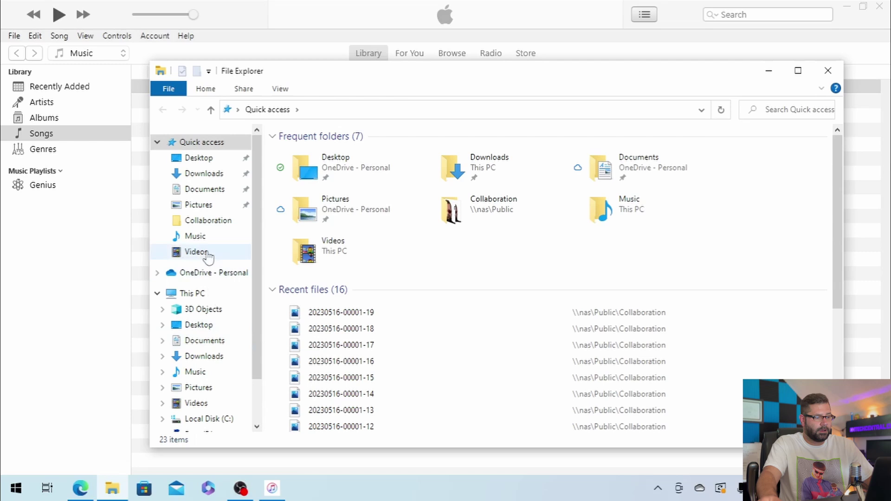
left_click(197, 237)
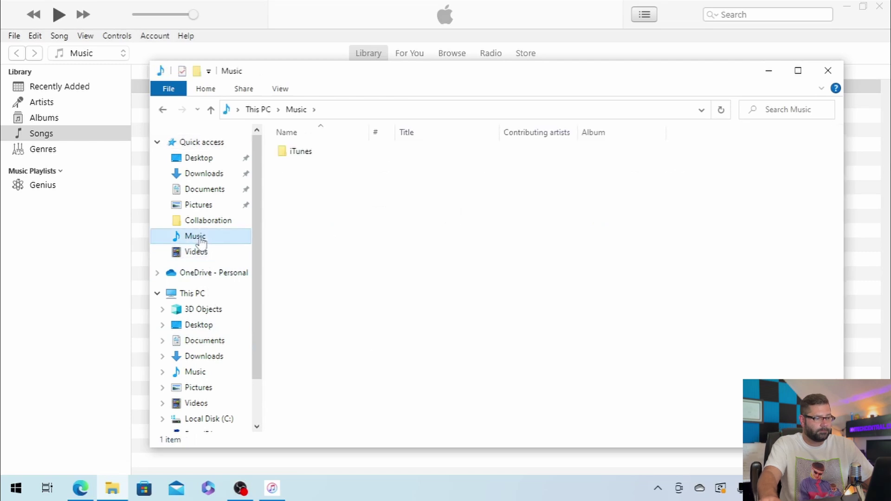
left_click(302, 153)
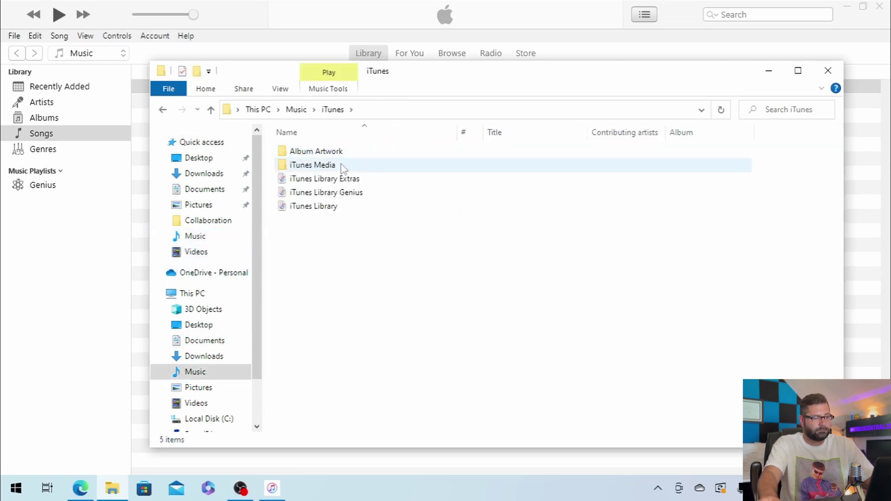
double_click(337, 166)
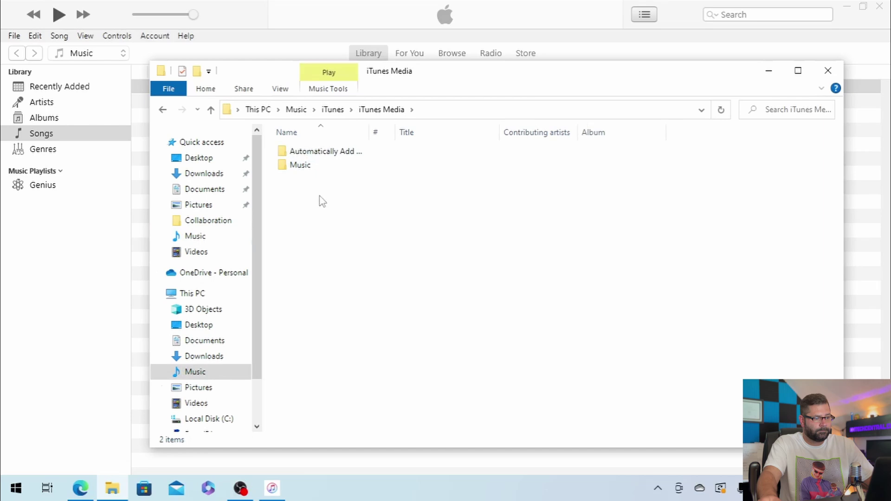
double_click(304, 168)
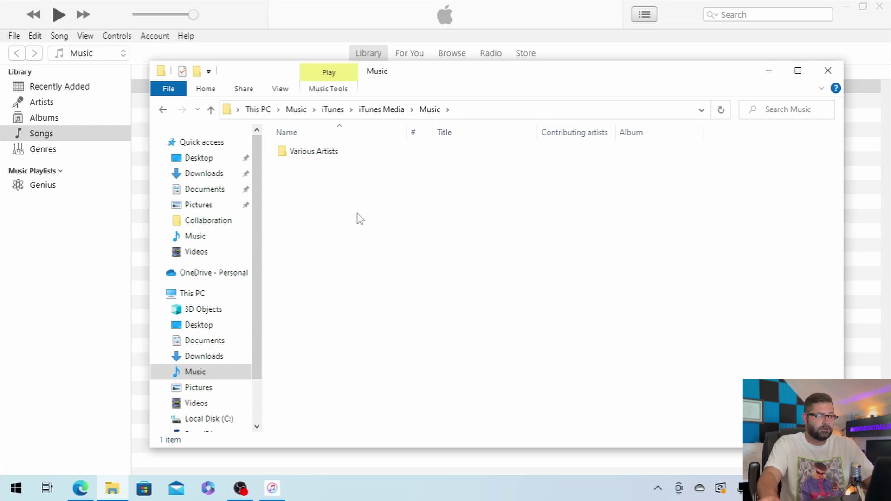
left_click(306, 155)
double_click(305, 155)
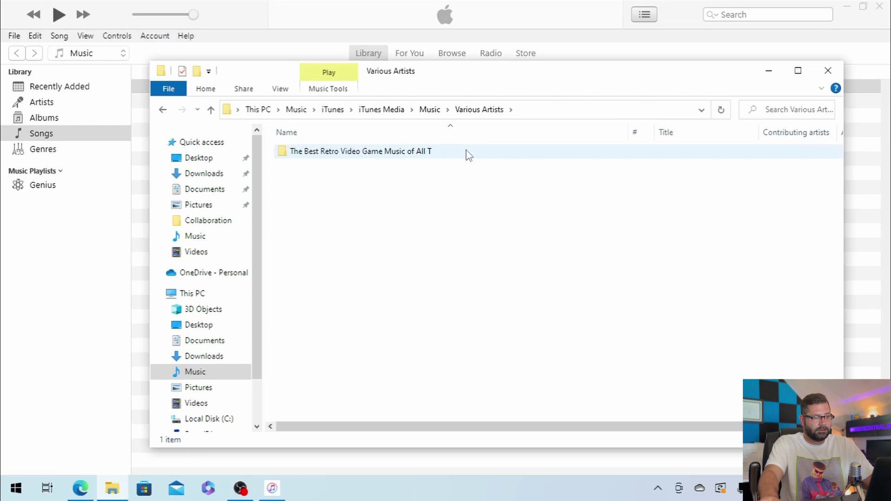
left_click(385, 157)
double_click(385, 157)
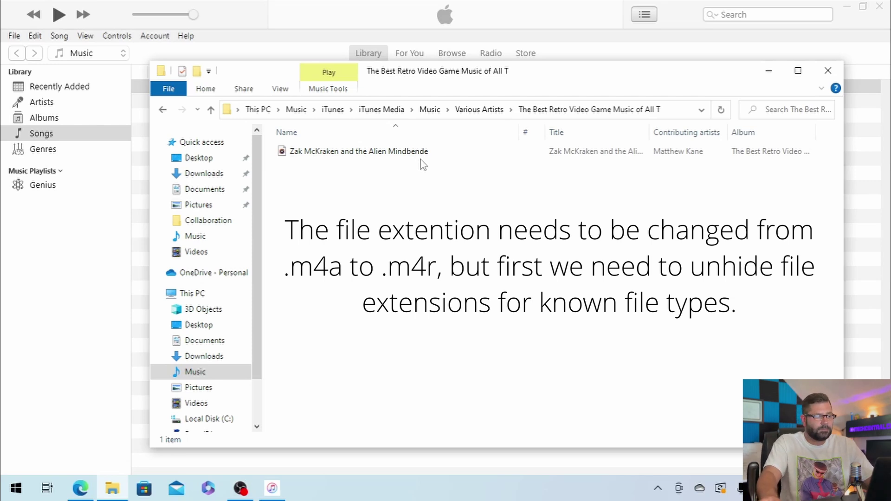
Disable "Hide extensions for known file types" in the folder options and save the change
left_click(280, 89)
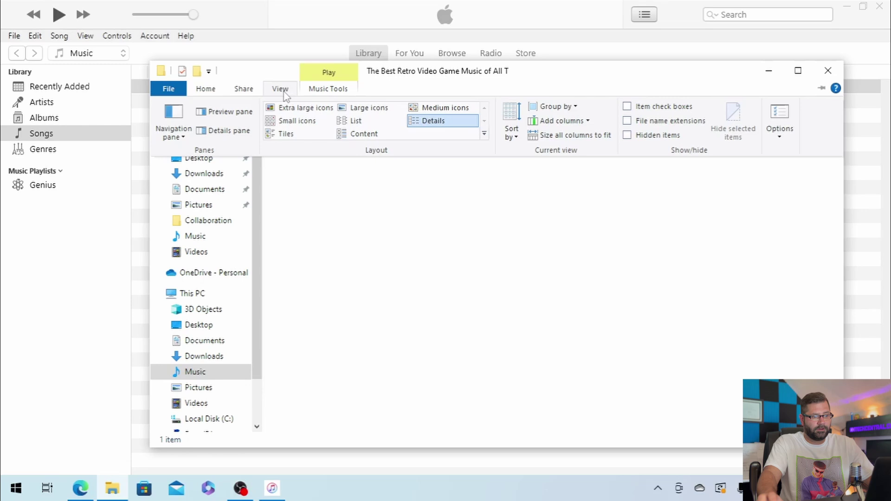
left_click(372, 244)
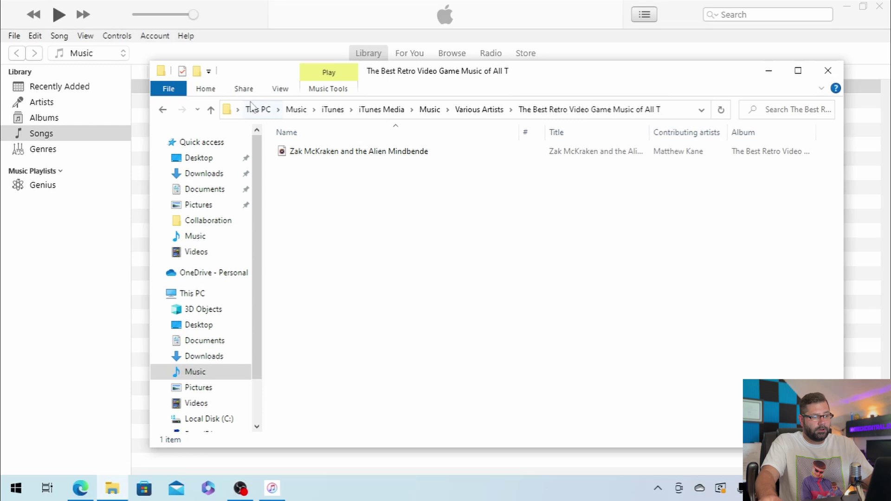
left_click(281, 90)
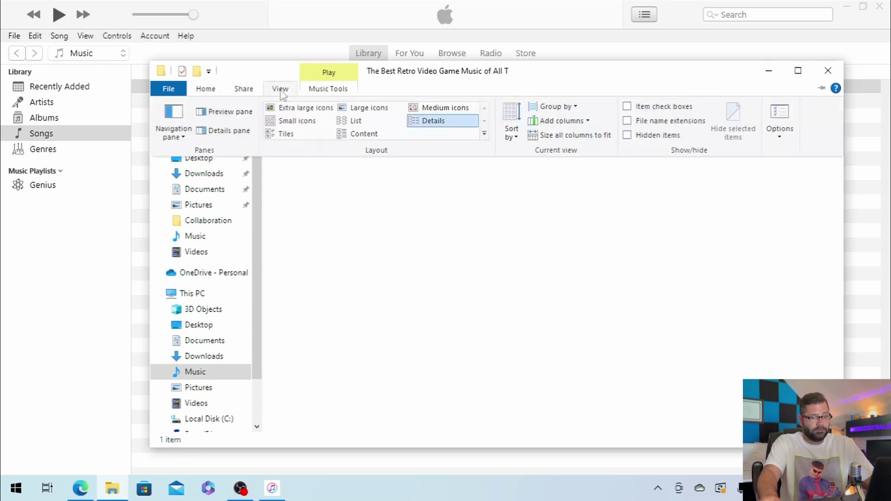
left_click(781, 139)
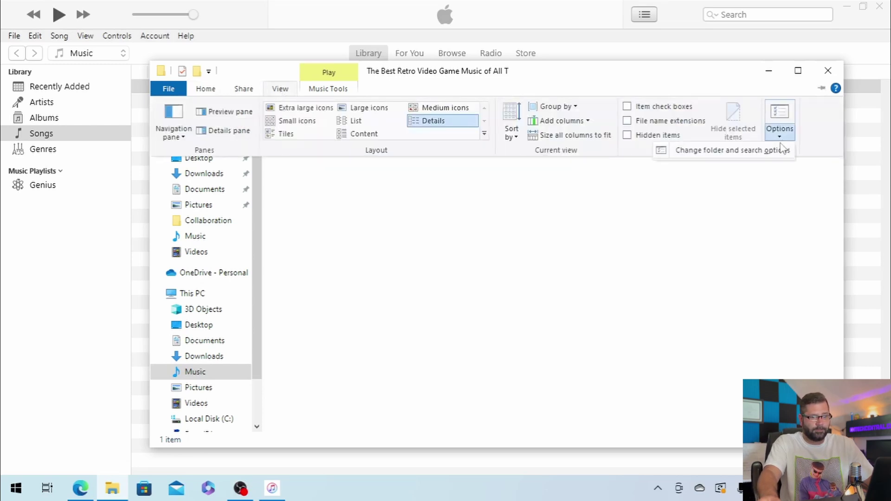
left_click(738, 153)
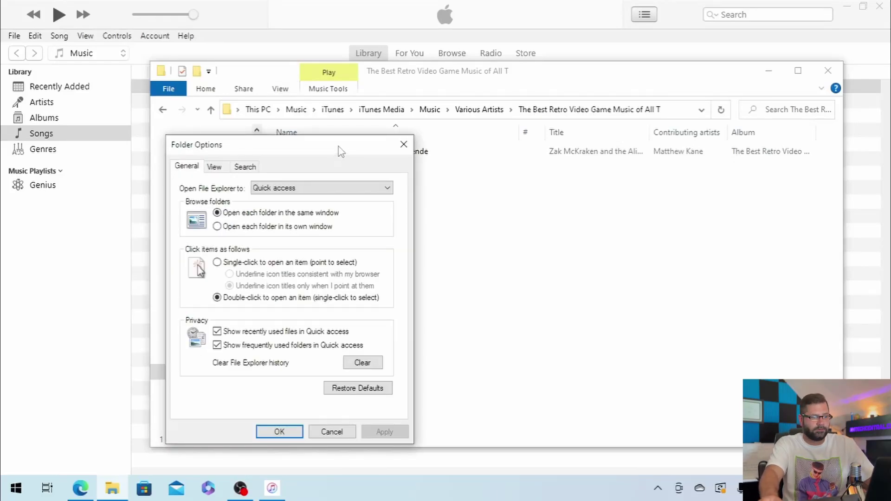
left_click_drag(339, 148, 419, 125)
left_click(295, 142)
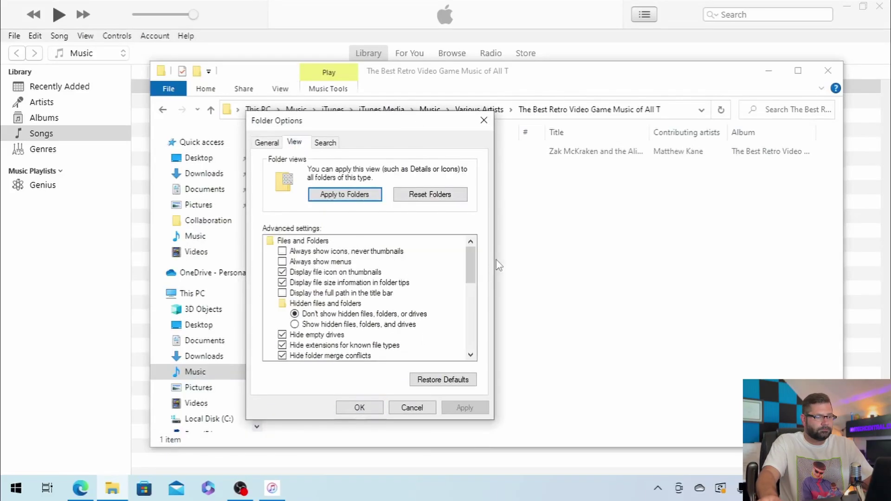
scroll(471, 284, "down", 3)
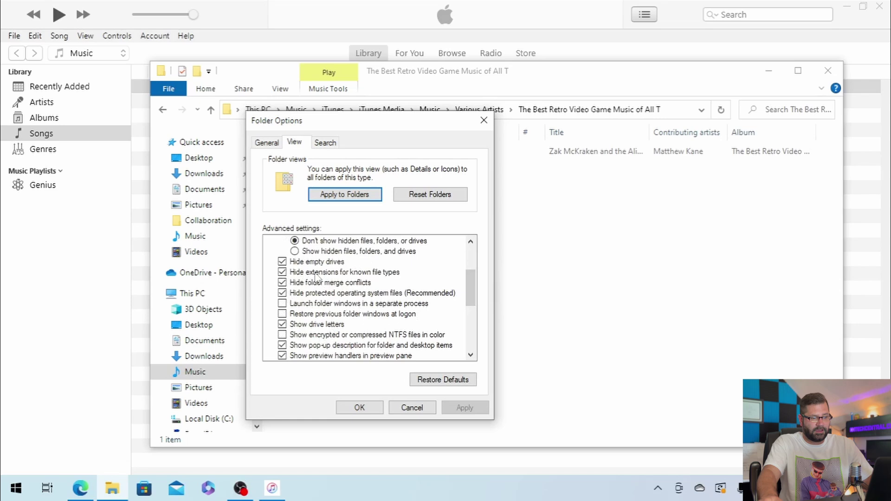
left_click(282, 273)
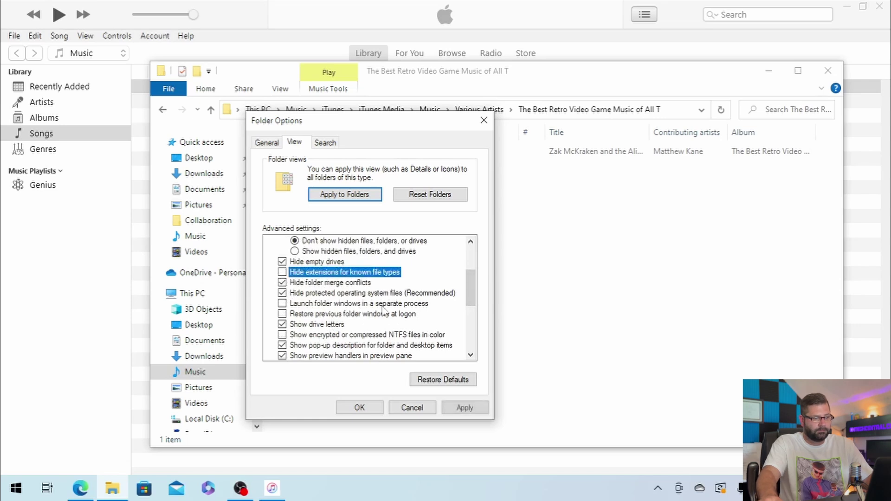
left_click(359, 408)
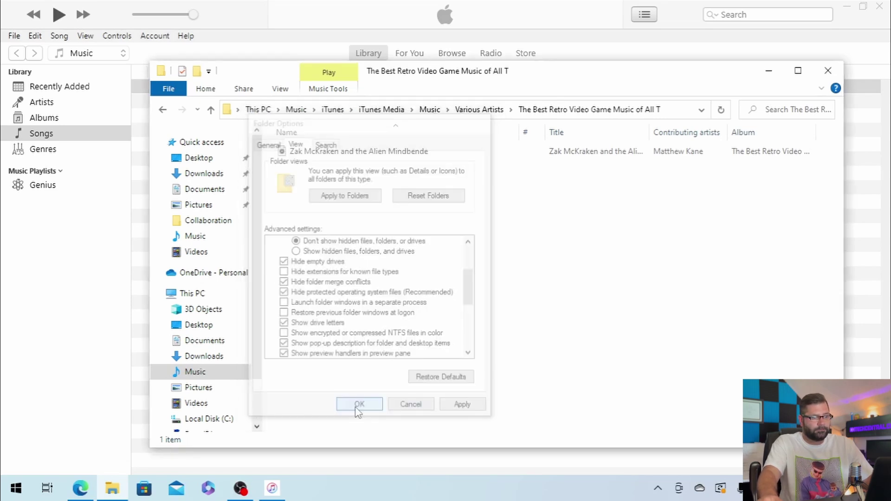
Change the extension of the song file "Zak McKraken and the Alien Mindbende" to .m4r and accept the extension change
right_click(395, 151)
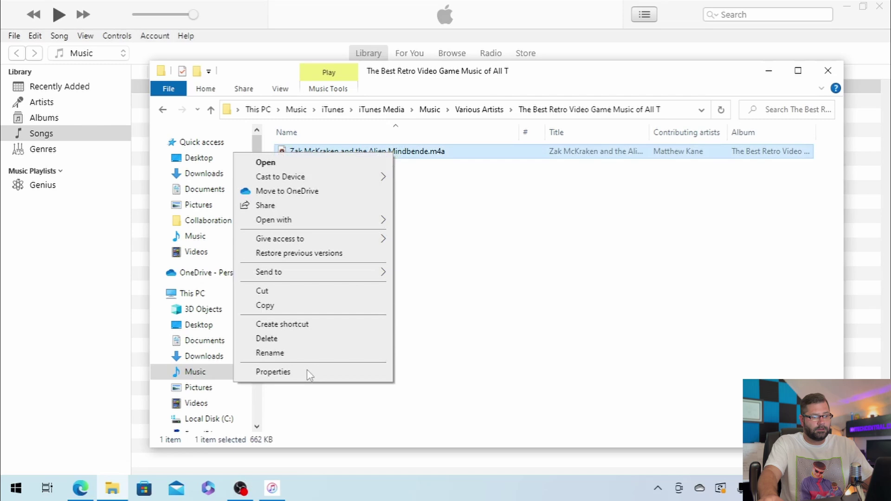
left_click(308, 353)
left_click(456, 152)
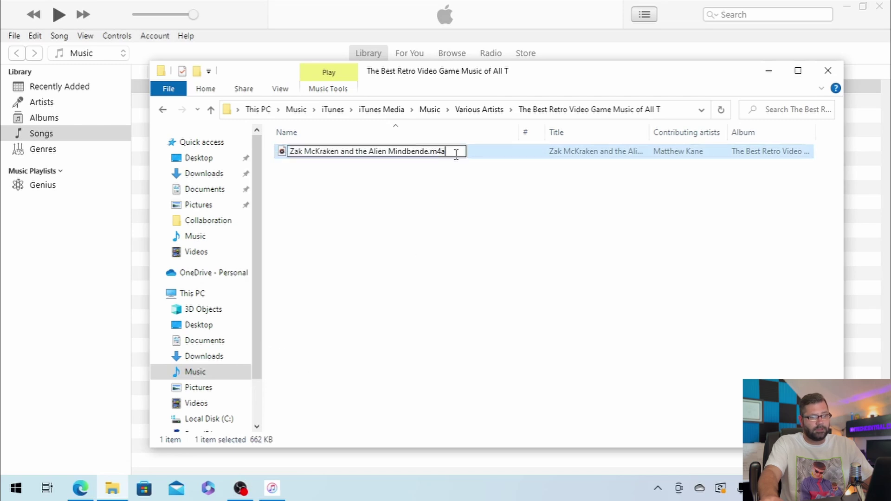
type("r")
left_click(569, 186)
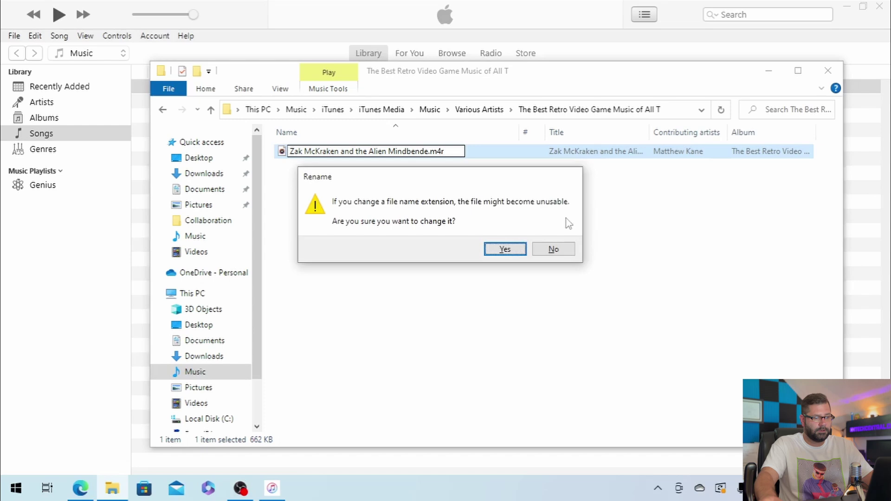
left_click(505, 250)
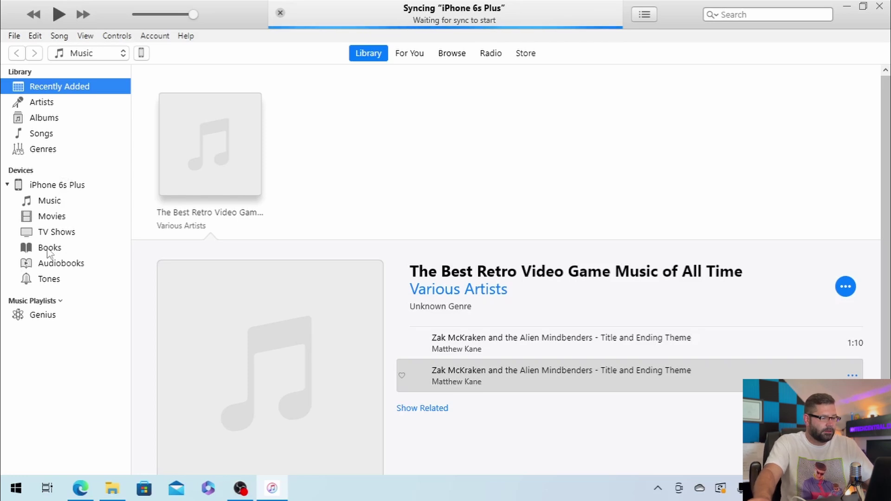
In iTunes, open the Tones list of the iPhone 6s Plus and try to add the .m4r file to it from File Explorer
left_click(49, 279)
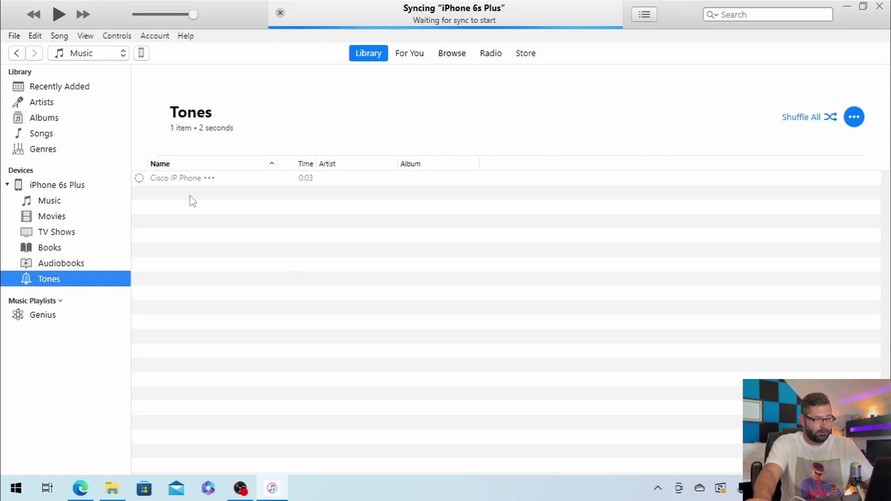
key("alt+Tab")
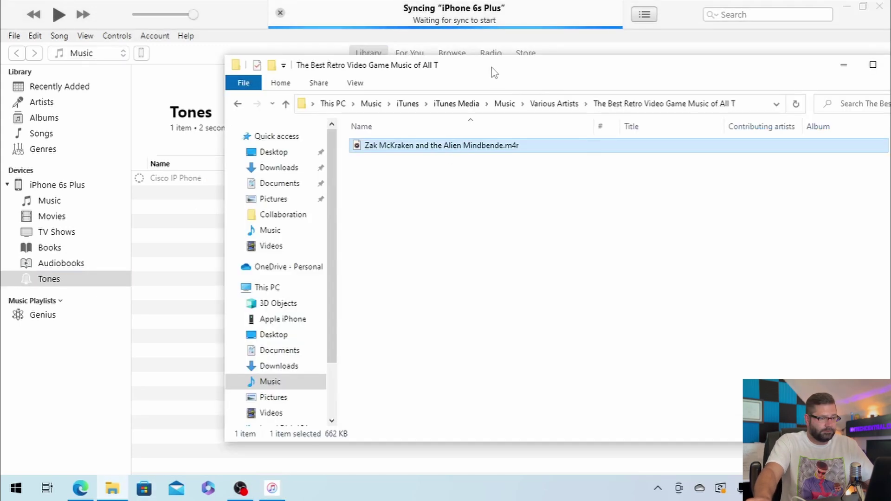
left_click_drag(496, 70, 656, 76)
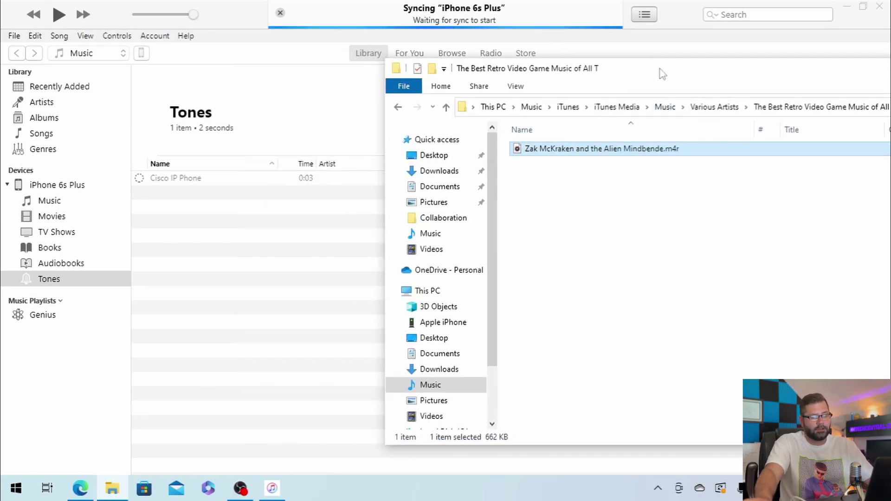
left_click_drag(659, 69, 706, 63)
left_click_drag(654, 150, 193, 245)
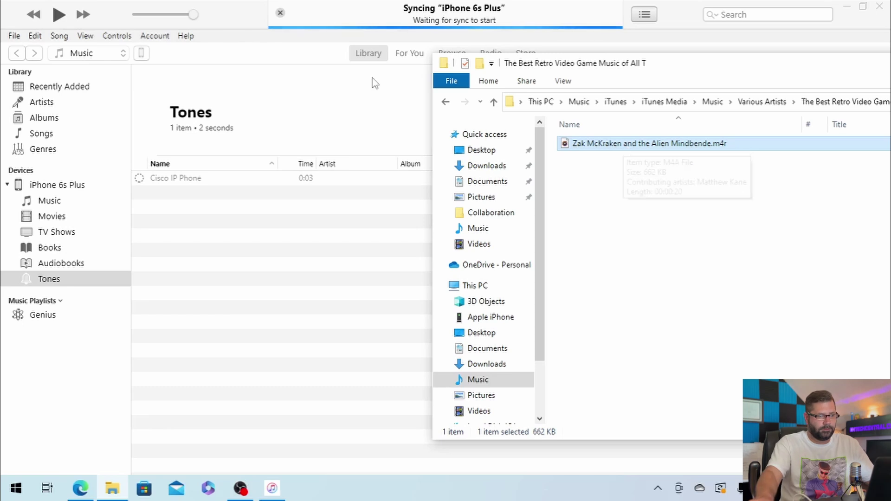
left_click(483, 46)
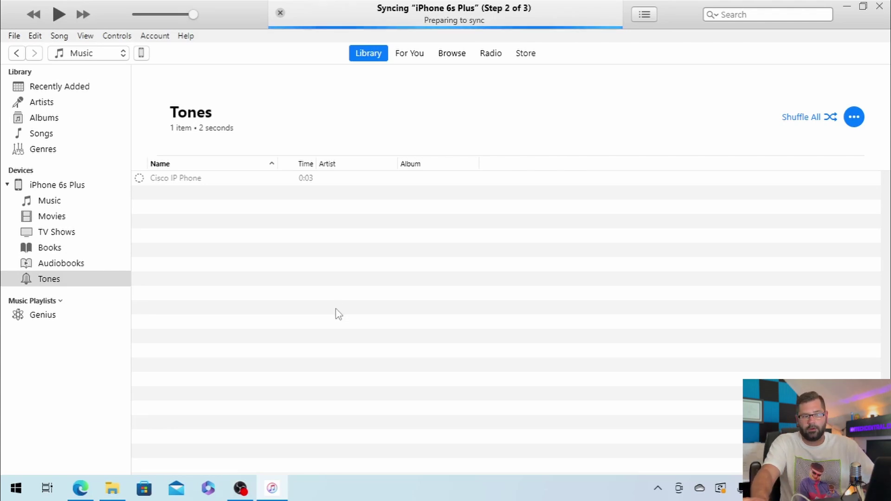
Bring File Explorer back beside the iTunes Tones list and copy "Zak McKraken and the Alien Mindbende.m4r" onto the iPhone's tones
key("alt+Tab")
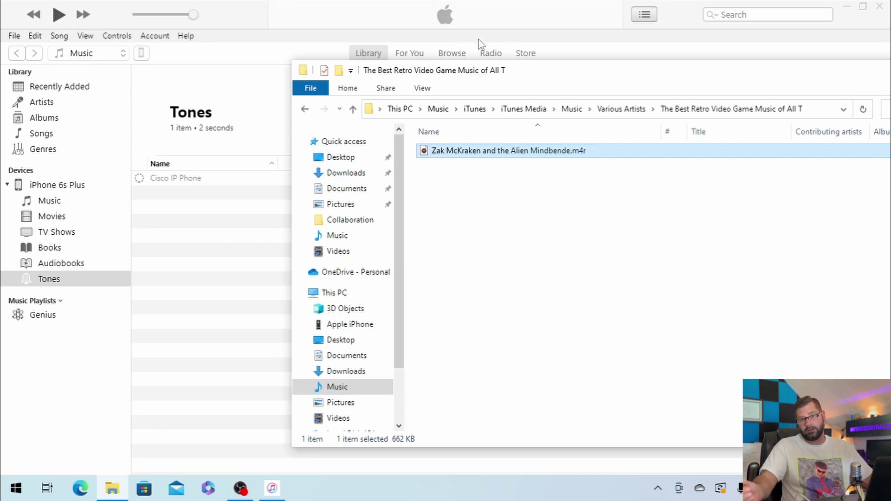
left_click_drag(538, 78, 604, 82)
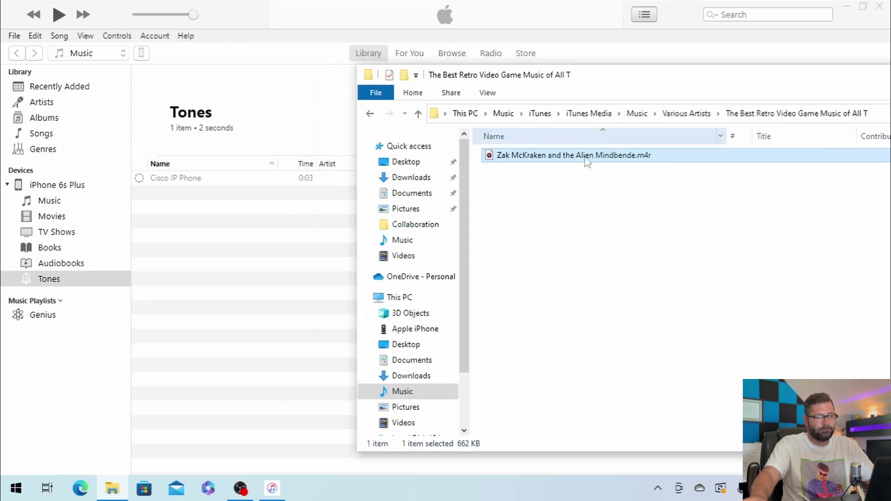
left_click_drag(587, 160, 180, 251)
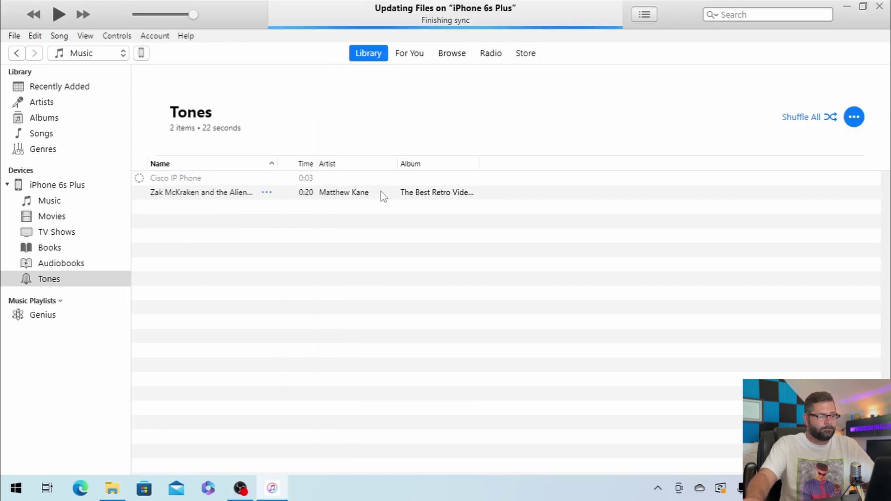